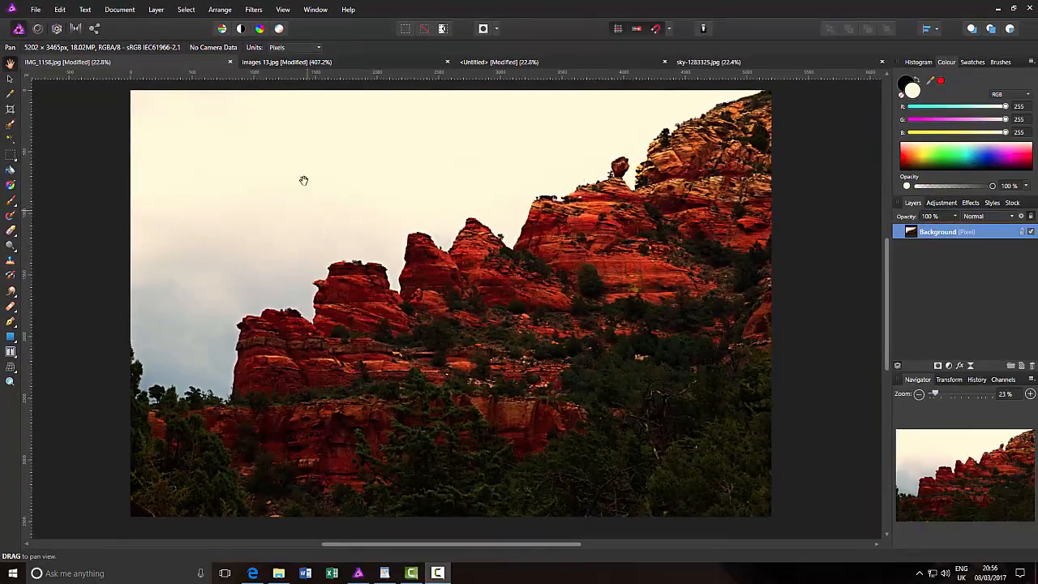
- Compare the sky picture images 13.jpg with the rock photo IMG_1158.jpg, viewing each at 100% zoom
{"action": "left_click", "coordinate": [350, 63]}
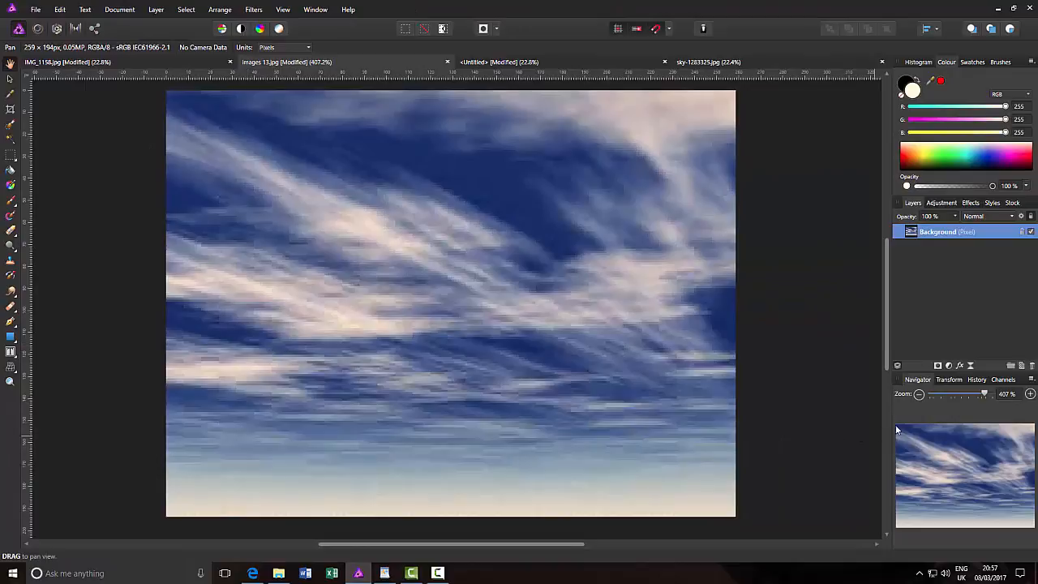
{"action": "left_click_drag", "start_coordinate": [986, 394], "coordinate": [979, 397]}
{"action": "left_click", "coordinate": [921, 396]}
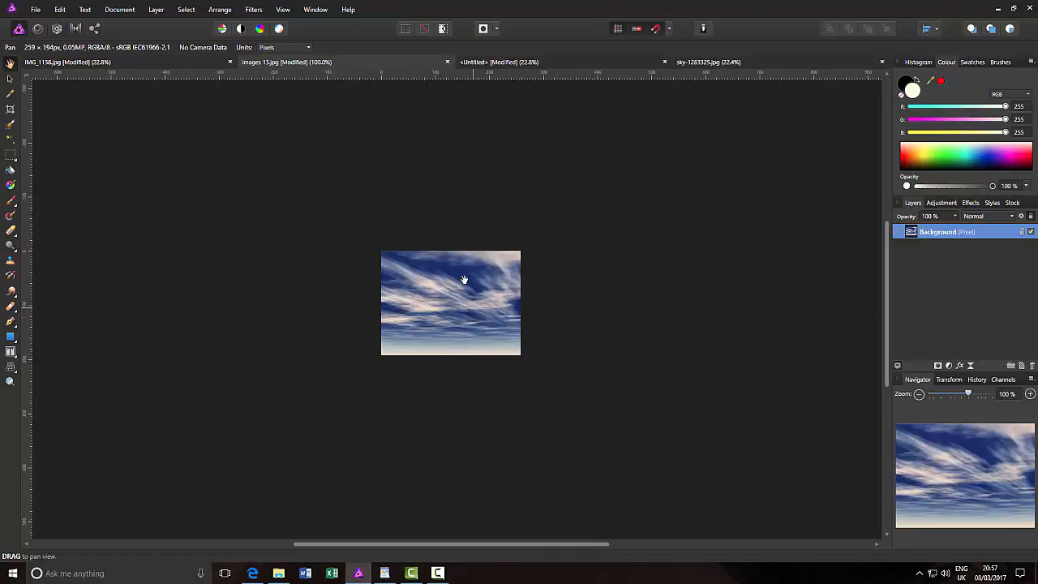
{"action": "left_click", "coordinate": [185, 64]}
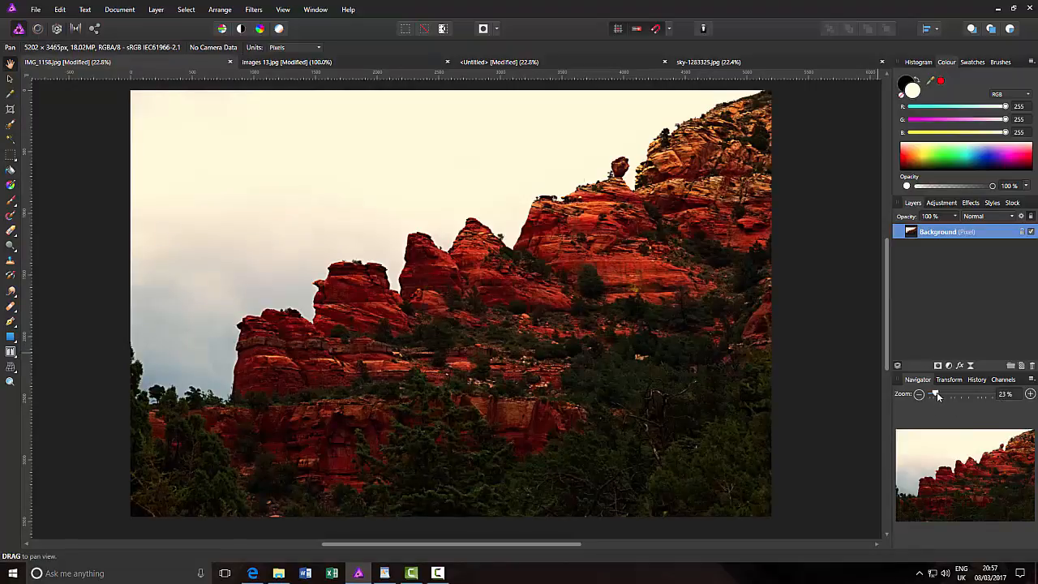
{"action": "left_click_drag", "start_coordinate": [938, 395], "coordinate": [967, 397]}
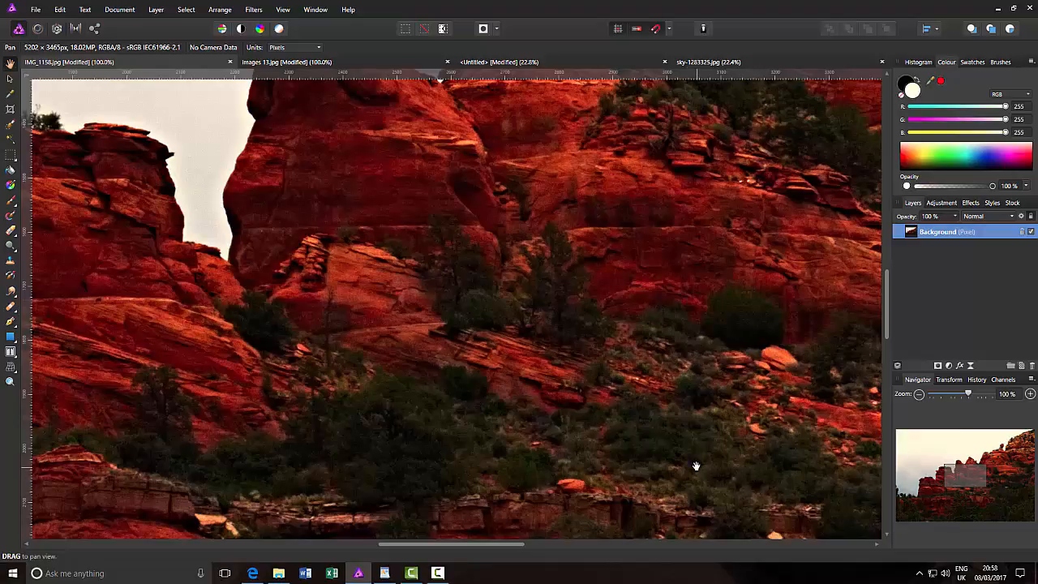
- Select the entire images 13.jpg sky picture and copy it
{"action": "left_click", "coordinate": [303, 64]}
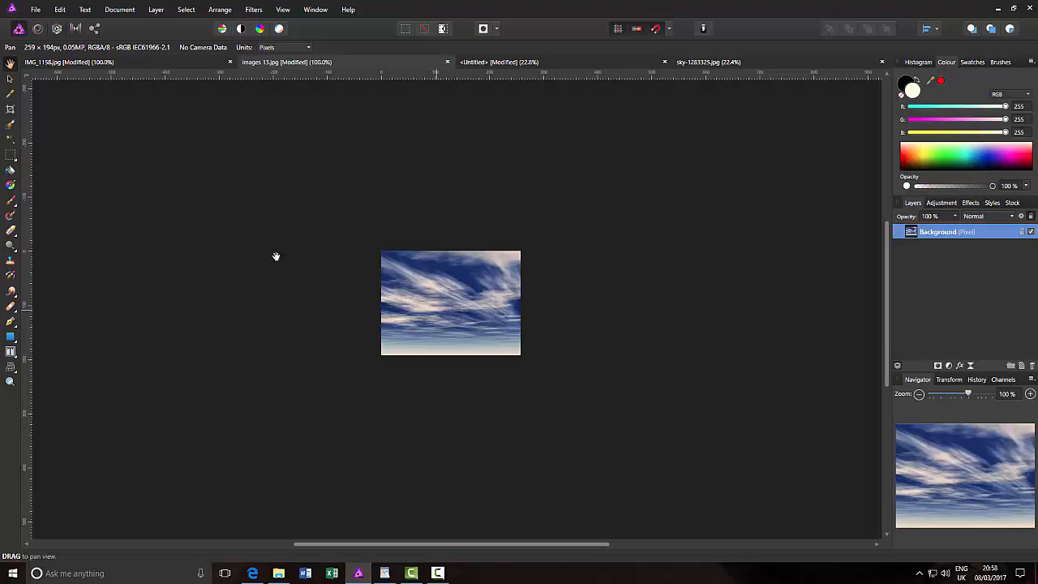
{"action": "left_click", "coordinate": [188, 13]}
{"action": "left_click", "coordinate": [194, 22]}
{"action": "left_click", "coordinate": [60, 11]}
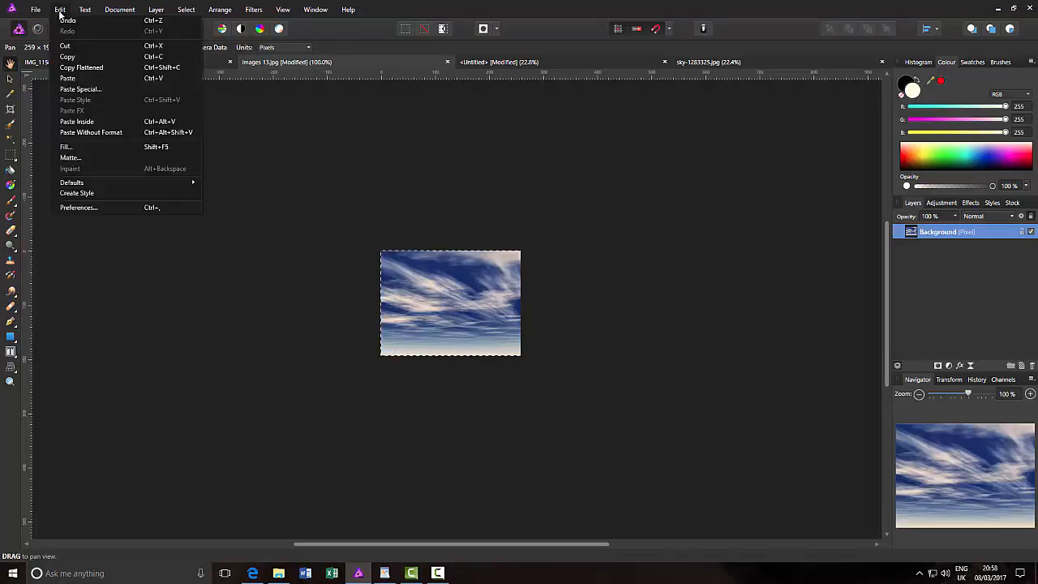
{"action": "left_click", "coordinate": [68, 59]}
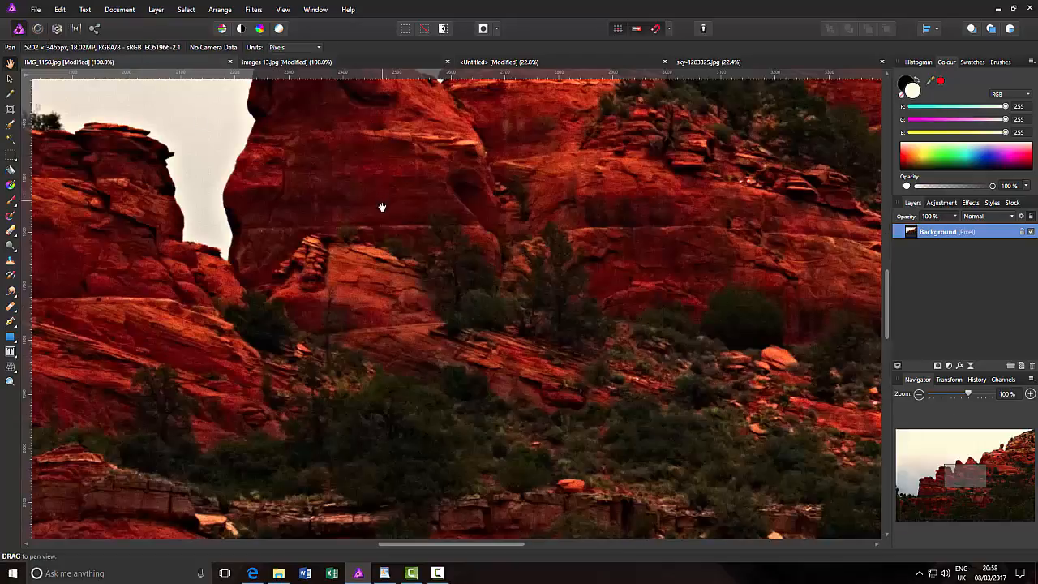
- Paste the copied small sky as a new layer into the IMG_1158.jpg rock photo
{"action": "key", "text": "ctrl+0"}
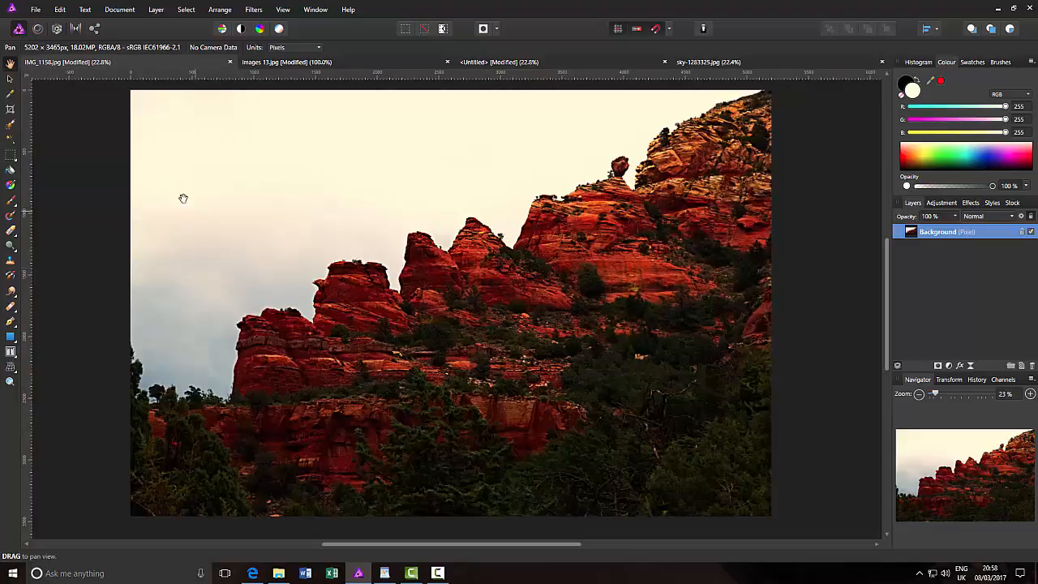
{"action": "left_click", "coordinate": [63, 11]}
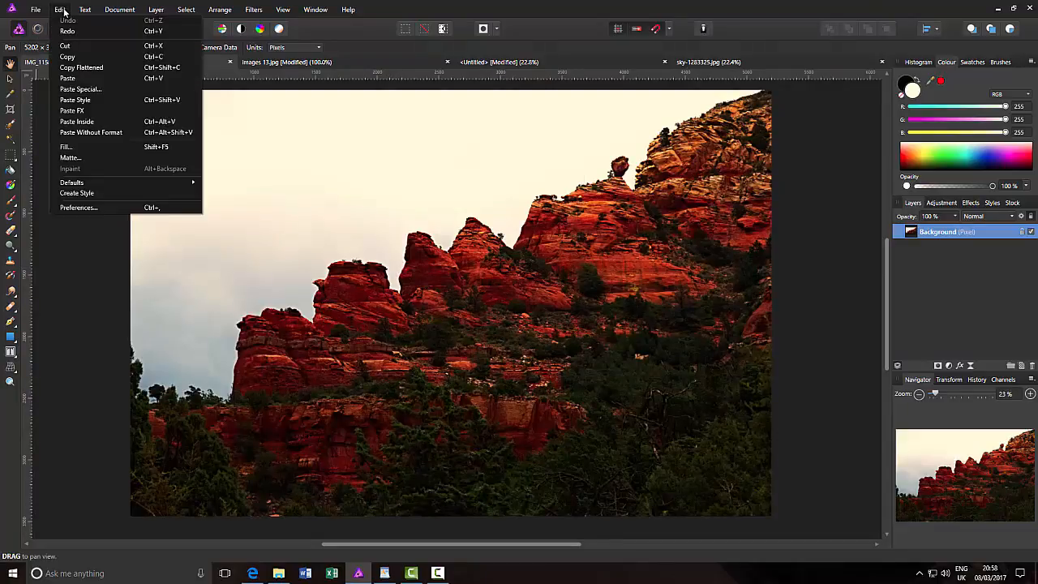
{"action": "left_click", "coordinate": [75, 80]}
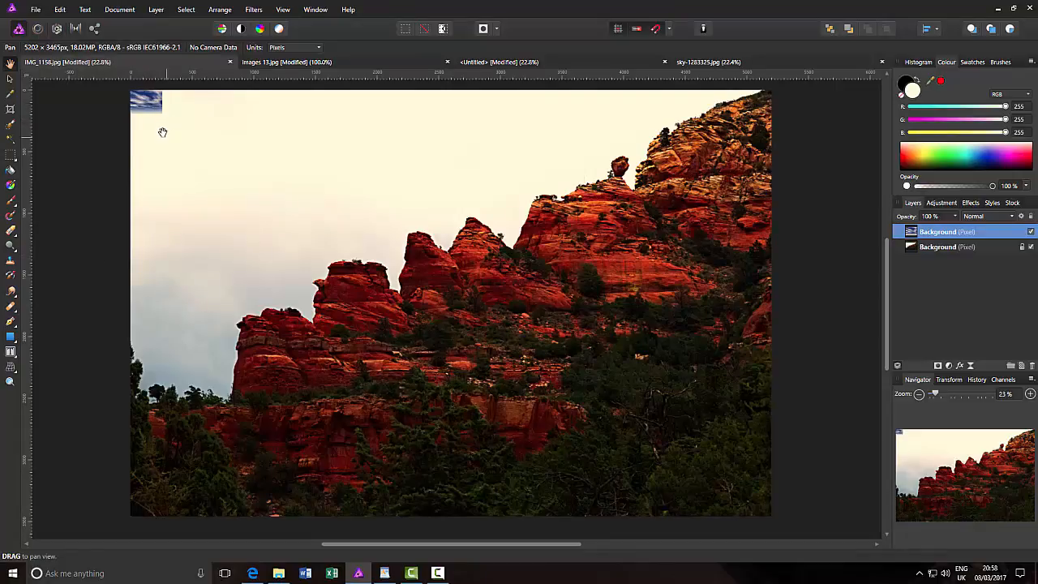
- Enlarge the pasted sky proportionally from its corner across most of the rock photo, and delete that sky layer
{"action": "left_click", "coordinate": [10, 79]}
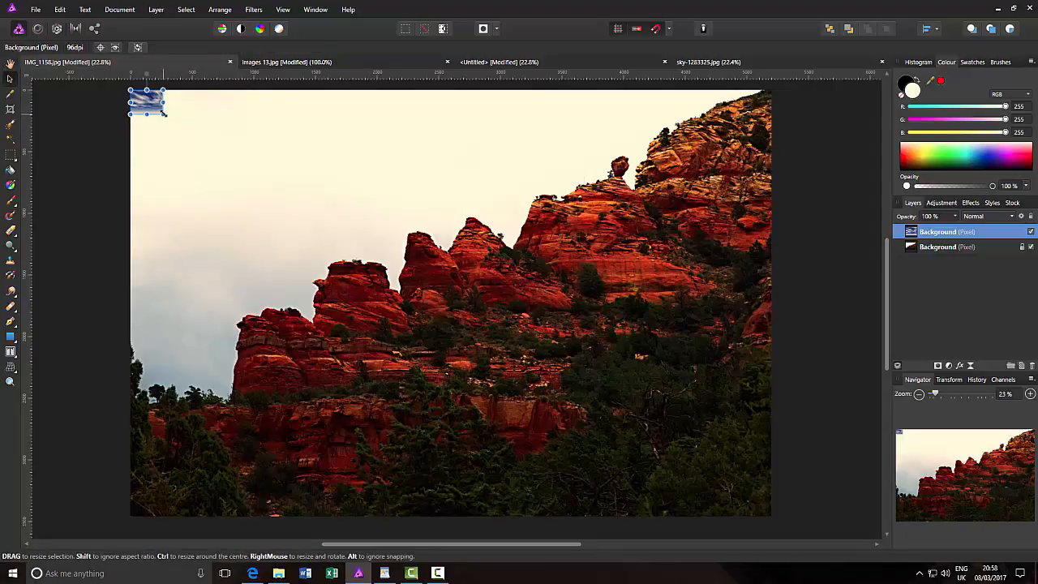
{"action": "left_click_drag", "start_coordinate": [163, 114], "coordinate": [776, 431]}
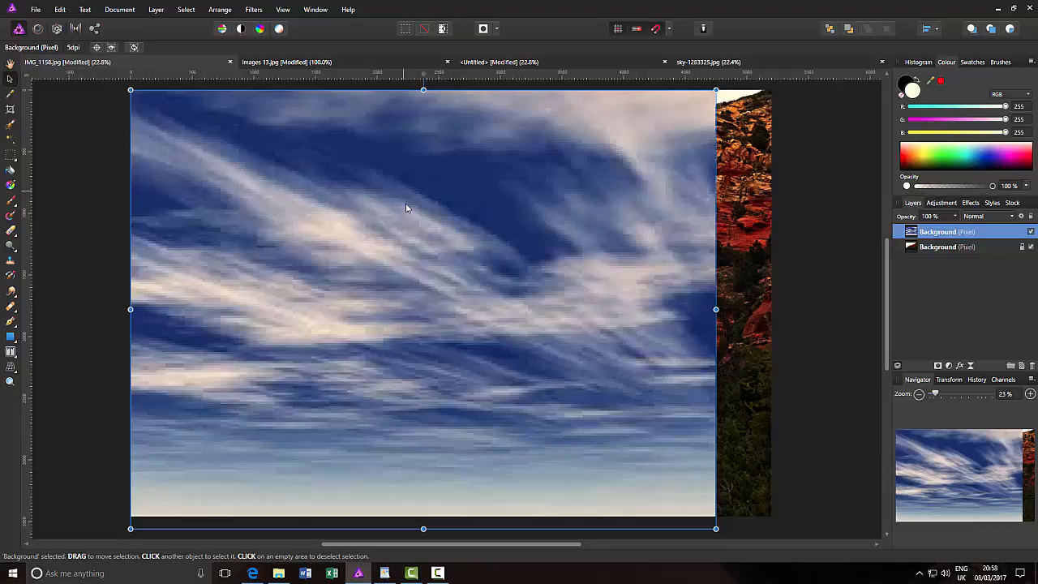
{"action": "right_click", "coordinate": [962, 235]}
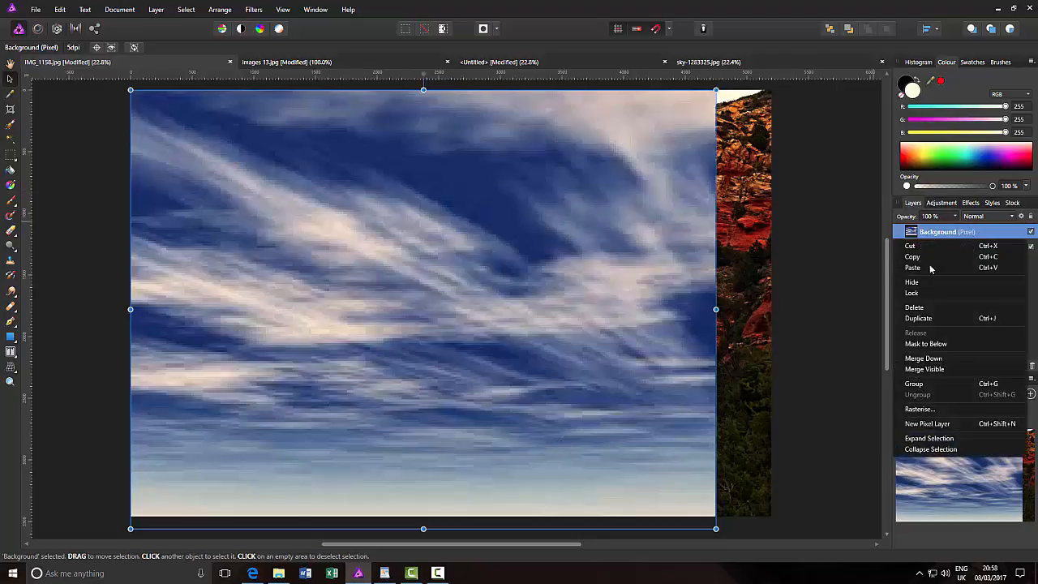
{"action": "left_click", "coordinate": [921, 308]}
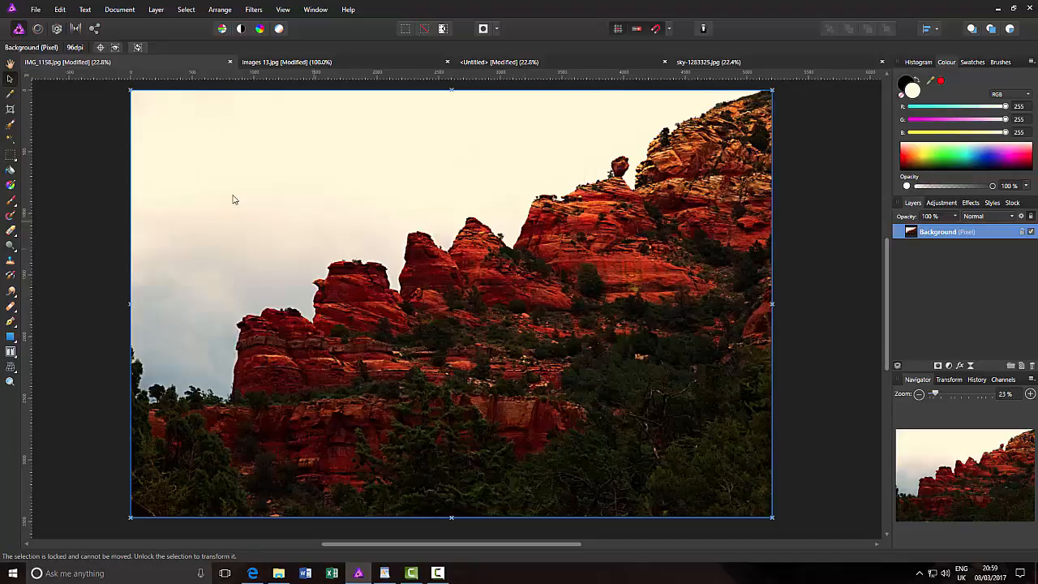
- Check the pixel dimensions and DPI of images 13.jpg in Resize Document without resizing, and clear its selection
{"action": "left_click", "coordinate": [288, 65]}
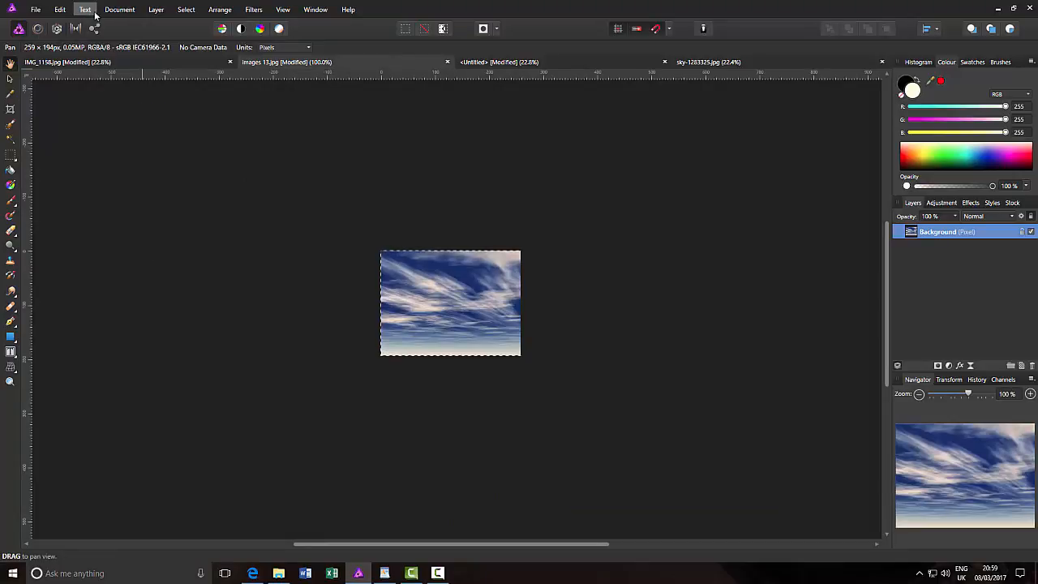
{"action": "left_click", "coordinate": [119, 9]}
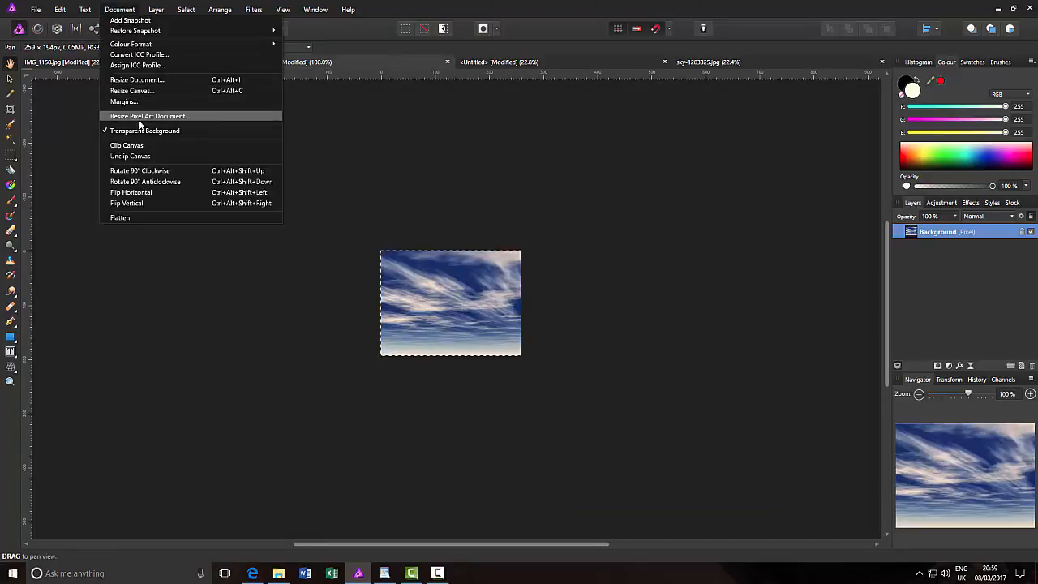
{"action": "left_click", "coordinate": [137, 80]}
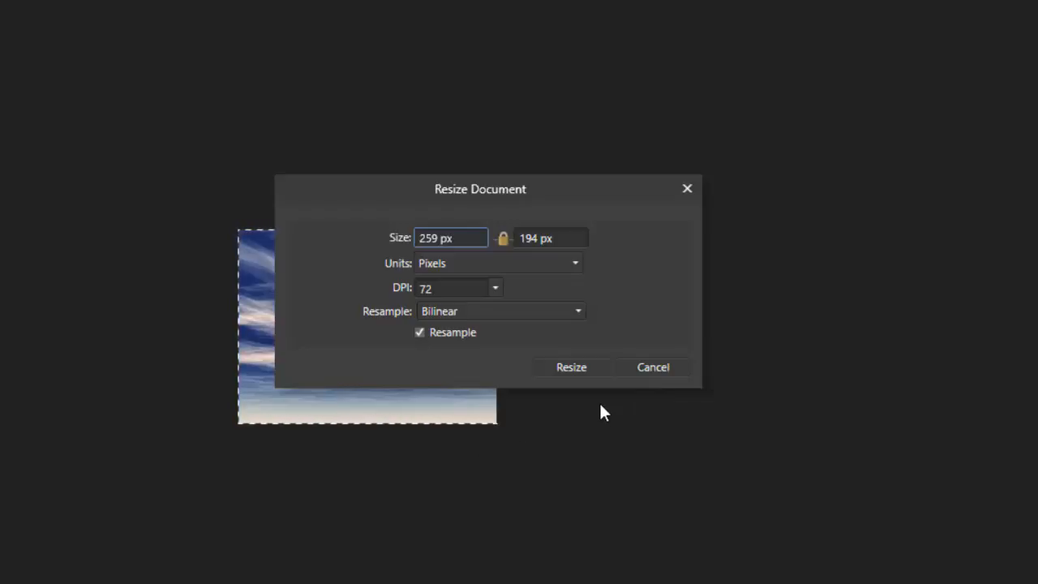
{"action": "left_click", "coordinate": [670, 369]}
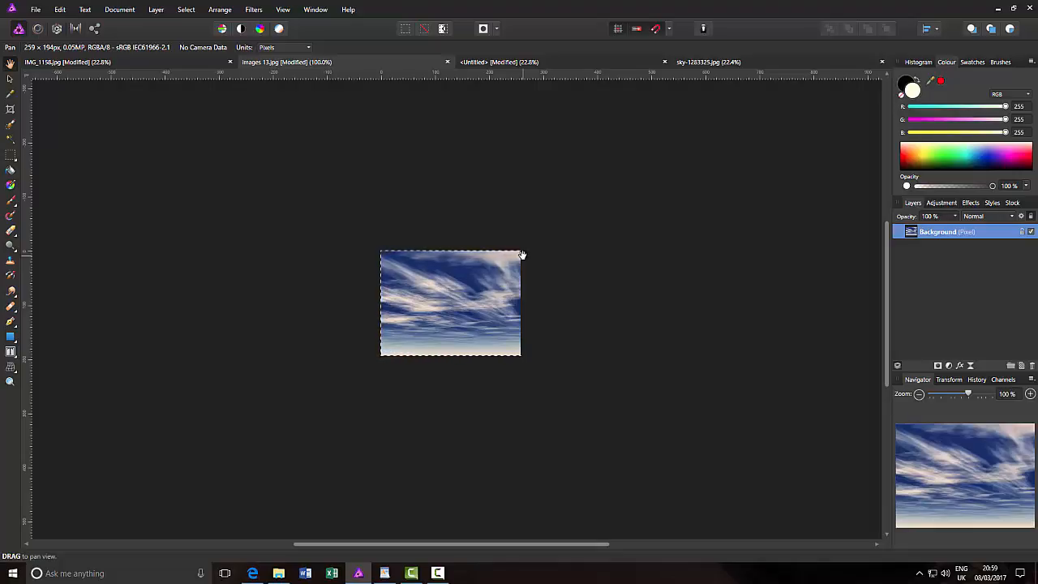
{"action": "key", "text": "ctrl+d"}
- Switch to the Pixabay page in the browser, browse the sky clouds results and open the blue sky photo with scattered white clouds
{"action": "left_click", "coordinate": [173, 64]}
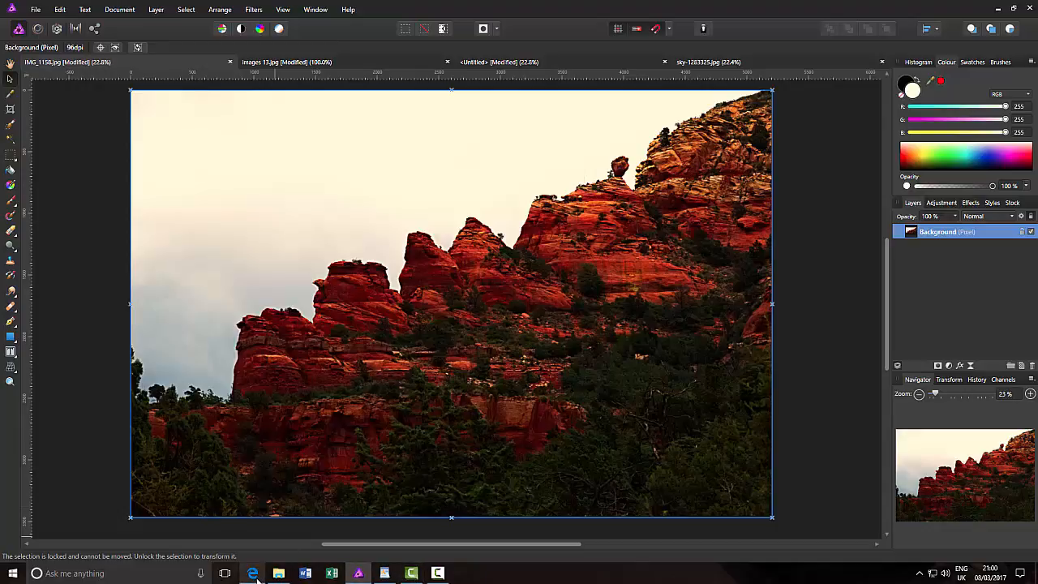
{"action": "left_click", "coordinate": [253, 528]}
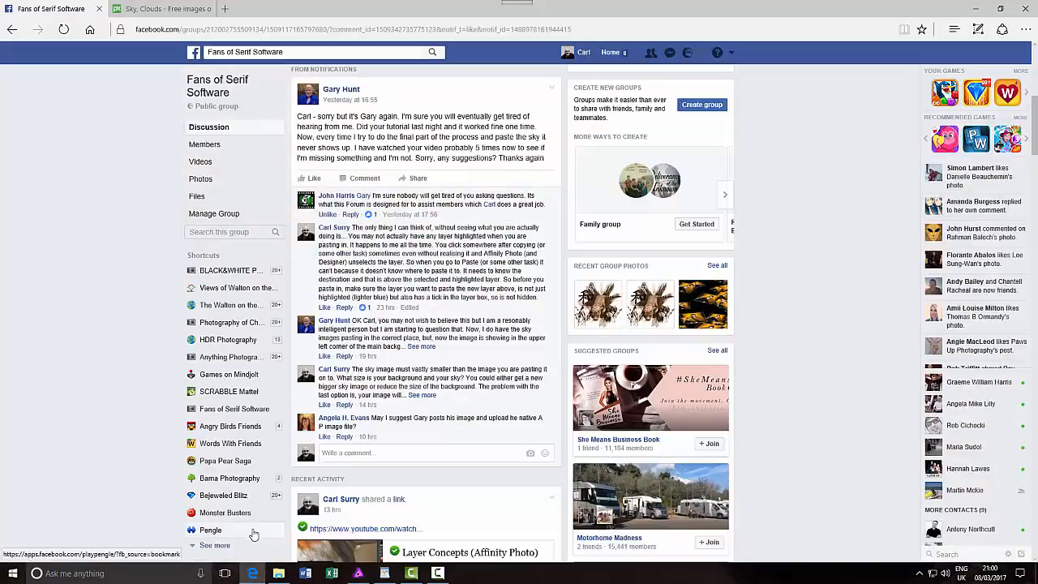
{"action": "left_click", "coordinate": [162, 9]}
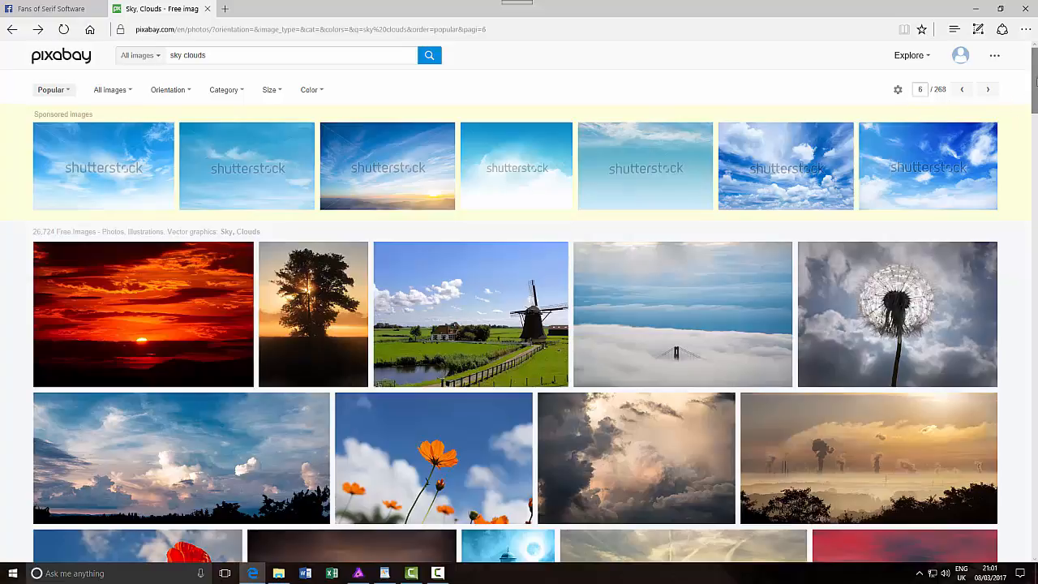
{"action": "left_click_drag", "start_coordinate": [1036, 78], "coordinate": [1036, 393]}
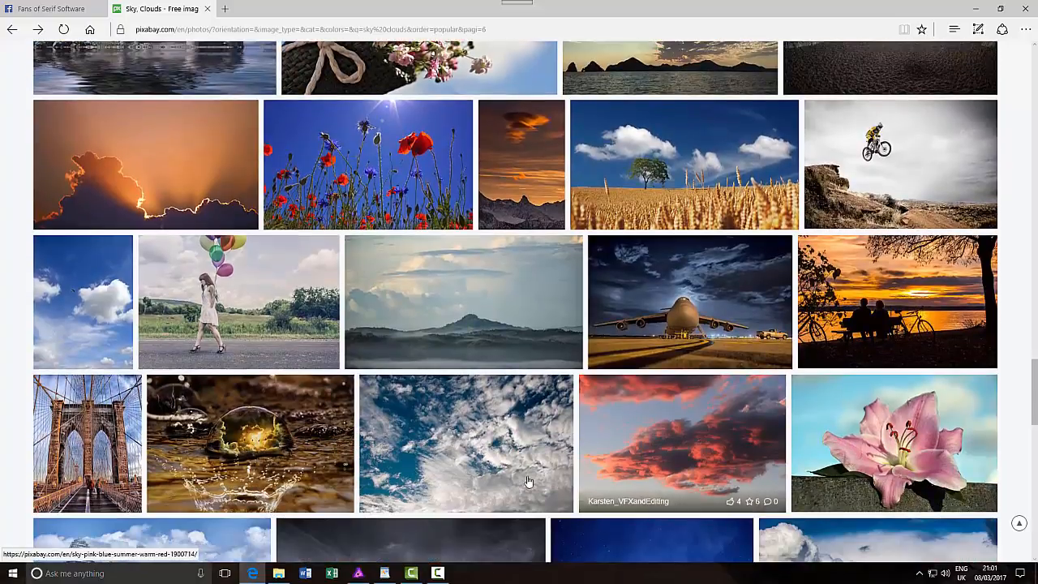
{"action": "left_click", "coordinate": [473, 468]}
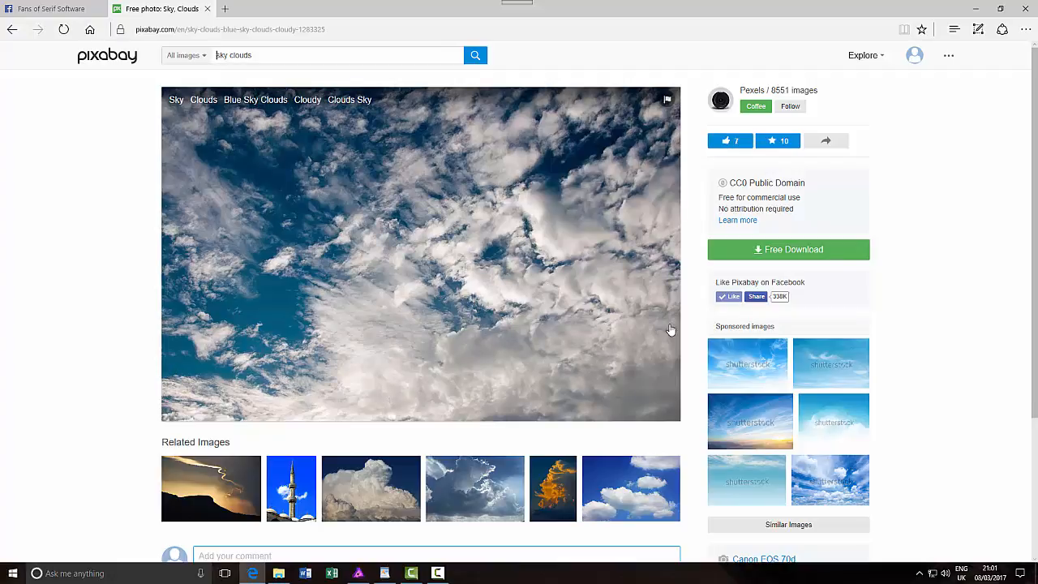
- Examine the cloud photo's resolution details and show its free download size options
{"action": "scroll", "coordinate": [935, 283], "scroll_direction": "down", "scroll_amount": 2}
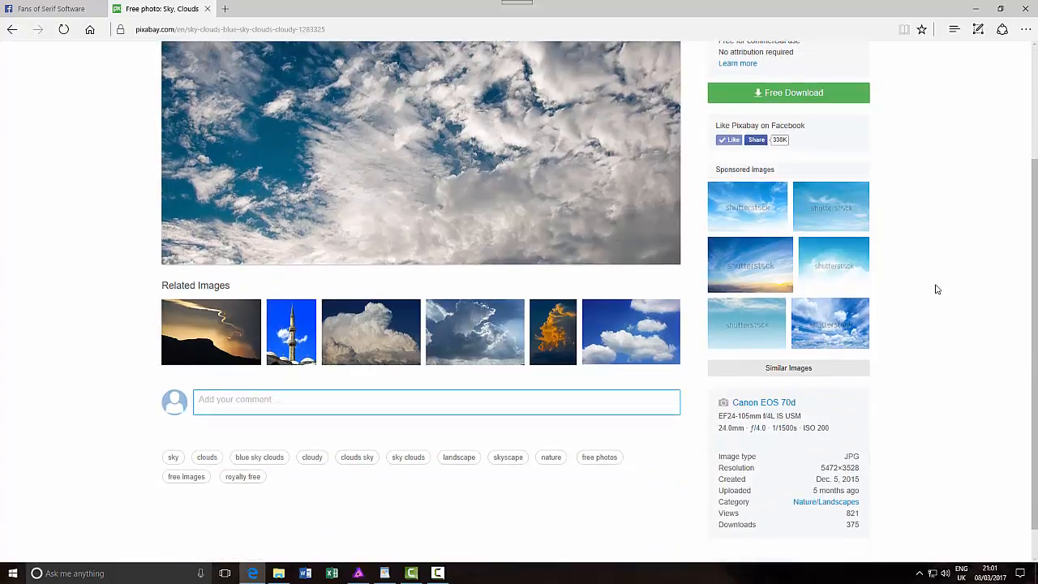
{"action": "scroll", "coordinate": [923, 302], "scroll_direction": "down", "scroll_amount": 1}
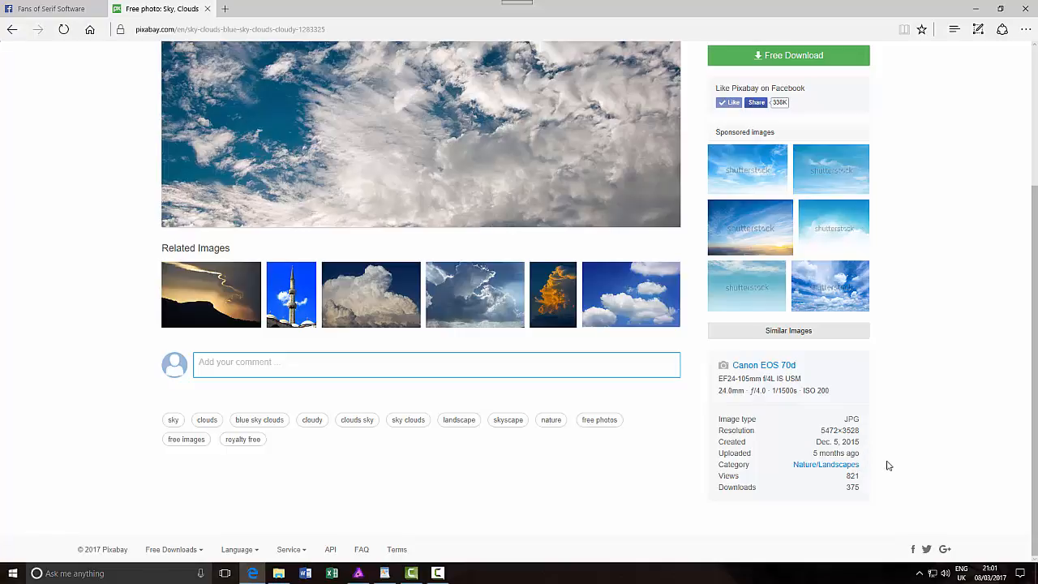
{"action": "scroll", "coordinate": [886, 451], "scroll_direction": "up", "scroll_amount": 3}
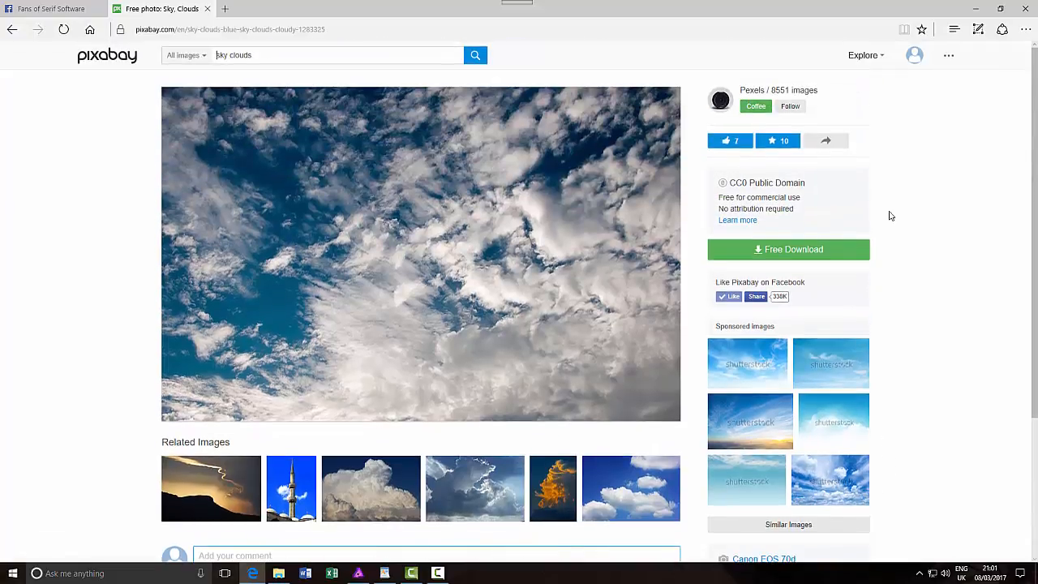
{"action": "left_click", "coordinate": [785, 251]}
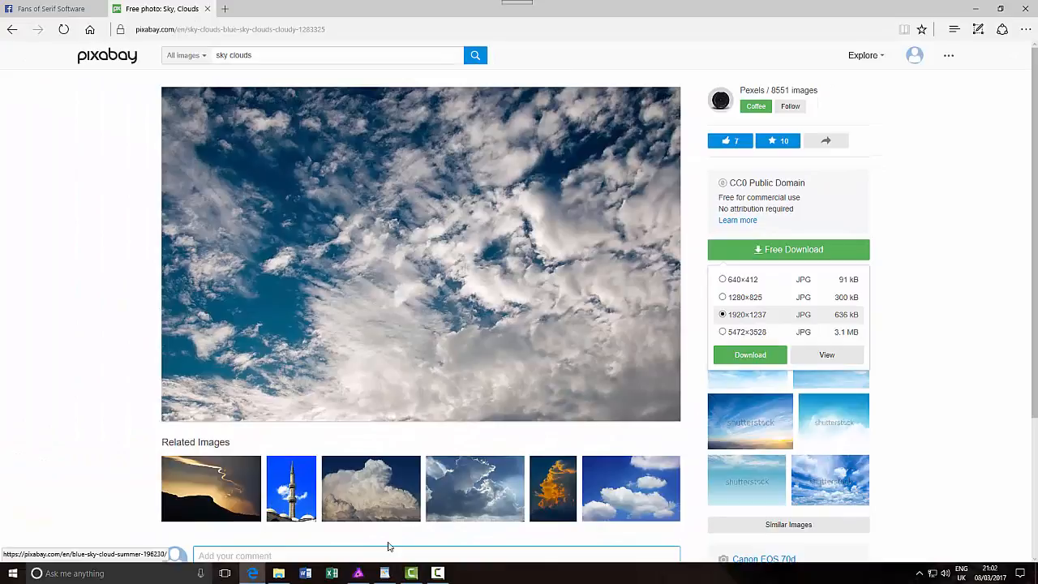
- Switch to Affinity Photo and check the document size of sky-1283325.jpg in Resize Document without resizing it
{"action": "left_click", "coordinate": [358, 573]}
{"action": "left_click_drag", "start_coordinate": [323, 77], "coordinate": [487, 58]}
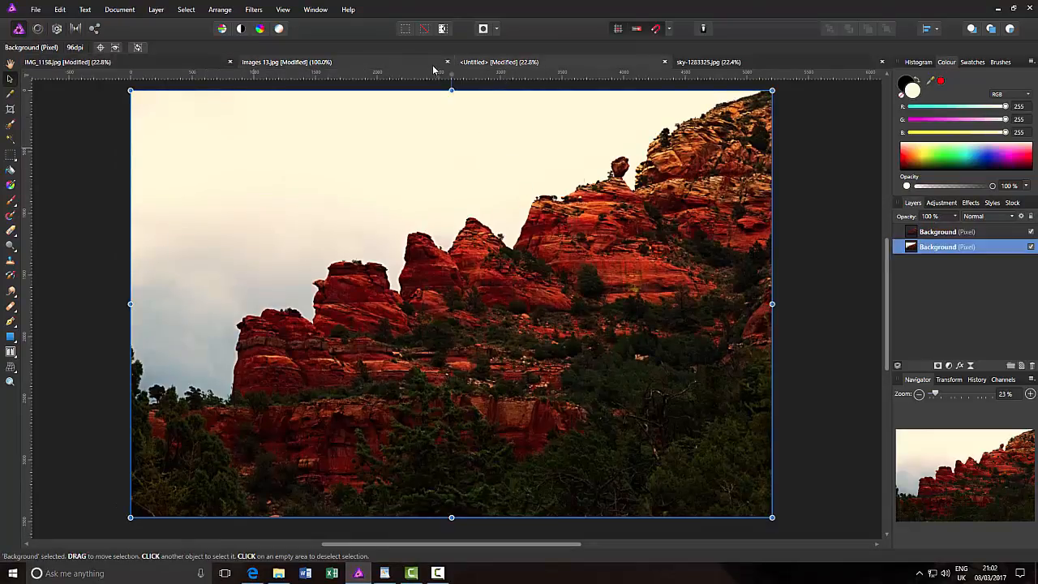
{"action": "left_click", "coordinate": [734, 62]}
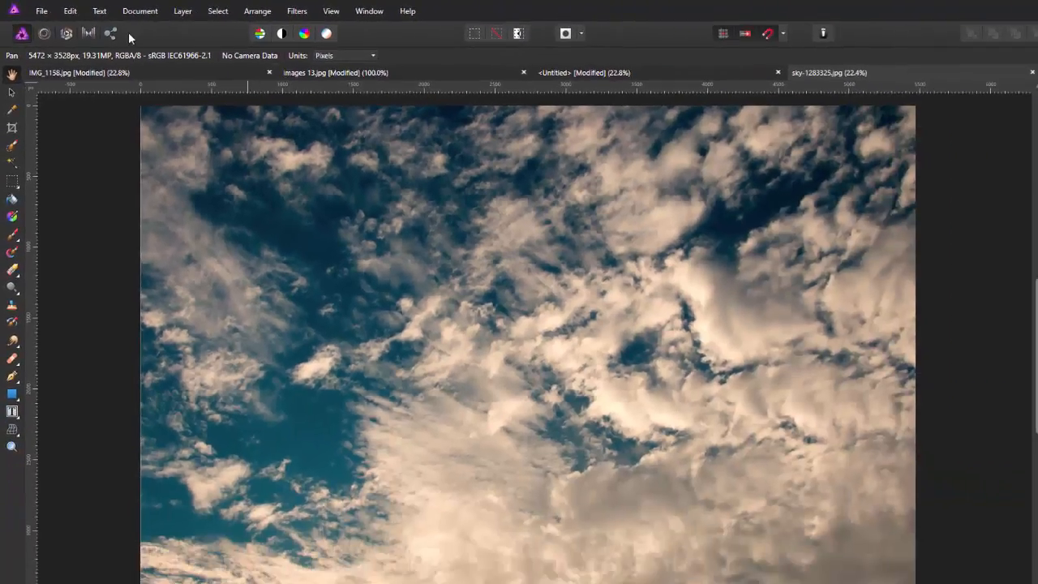
{"action": "left_click", "coordinate": [134, 12]}
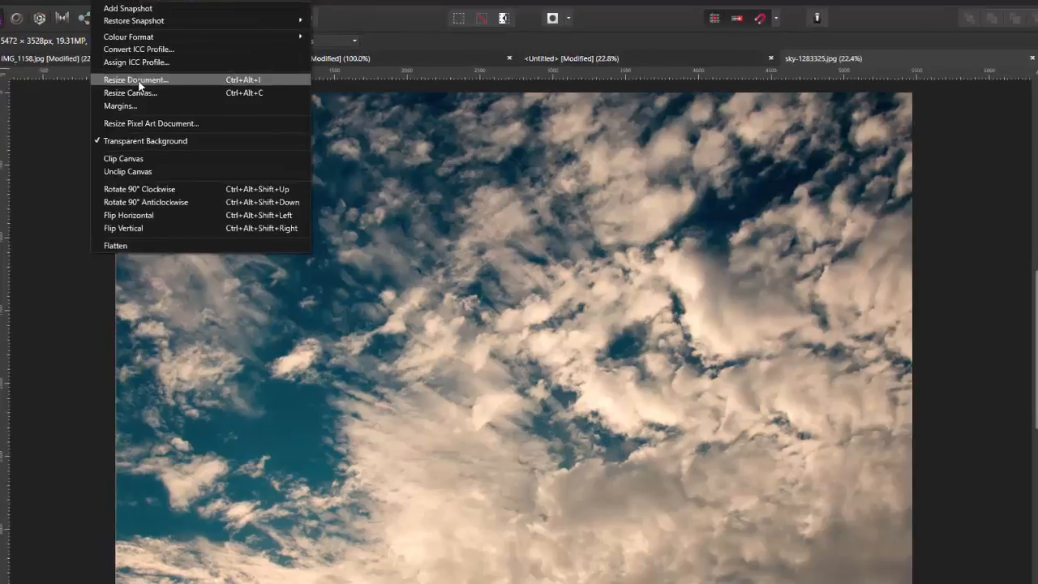
{"action": "left_click", "coordinate": [163, 96]}
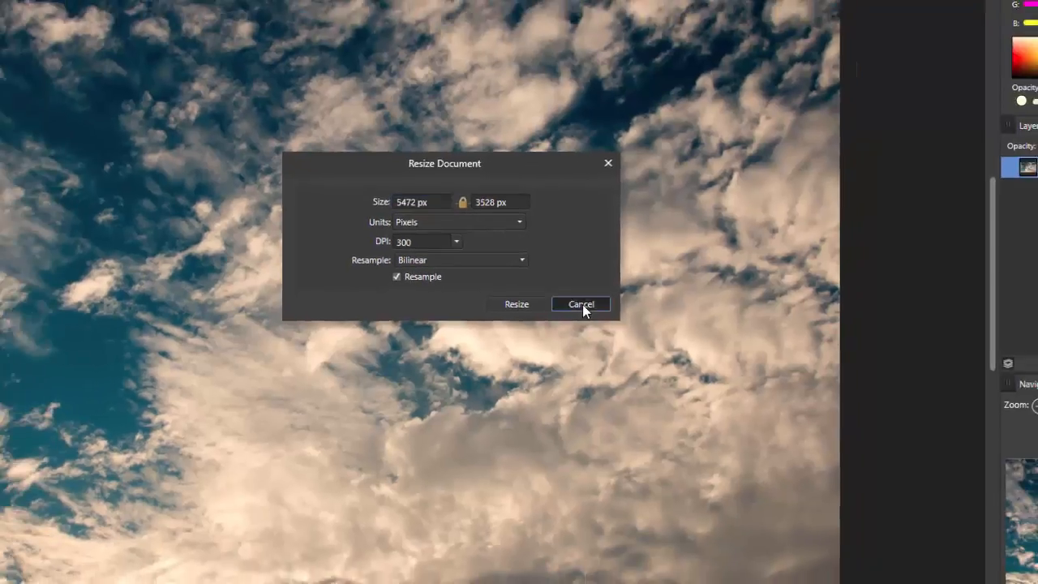
{"action": "left_click", "coordinate": [571, 295]}
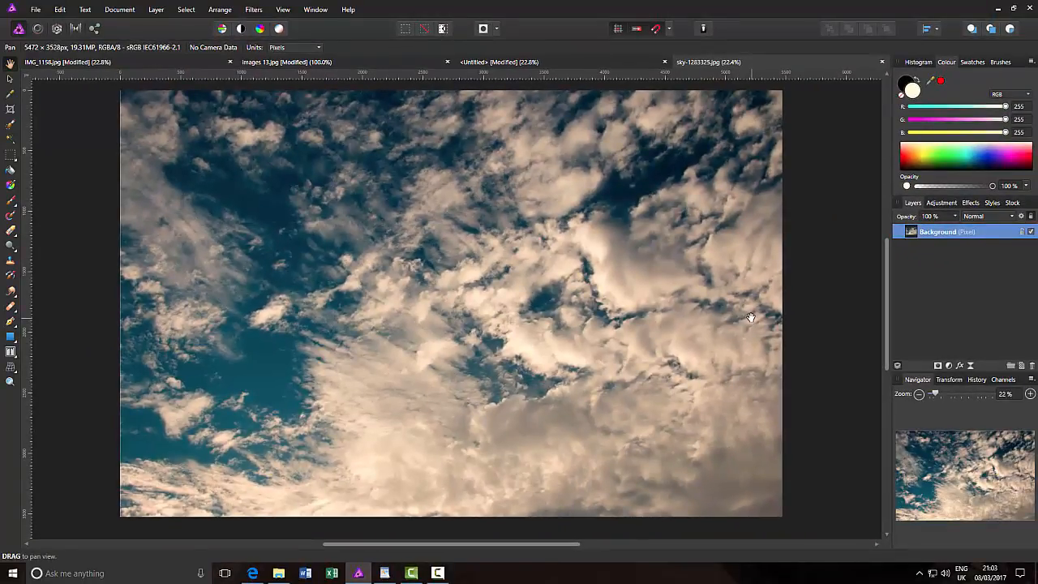
- Inspect the small images 13.jpg sky at 200% zoom
{"action": "left_click", "coordinate": [343, 63]}
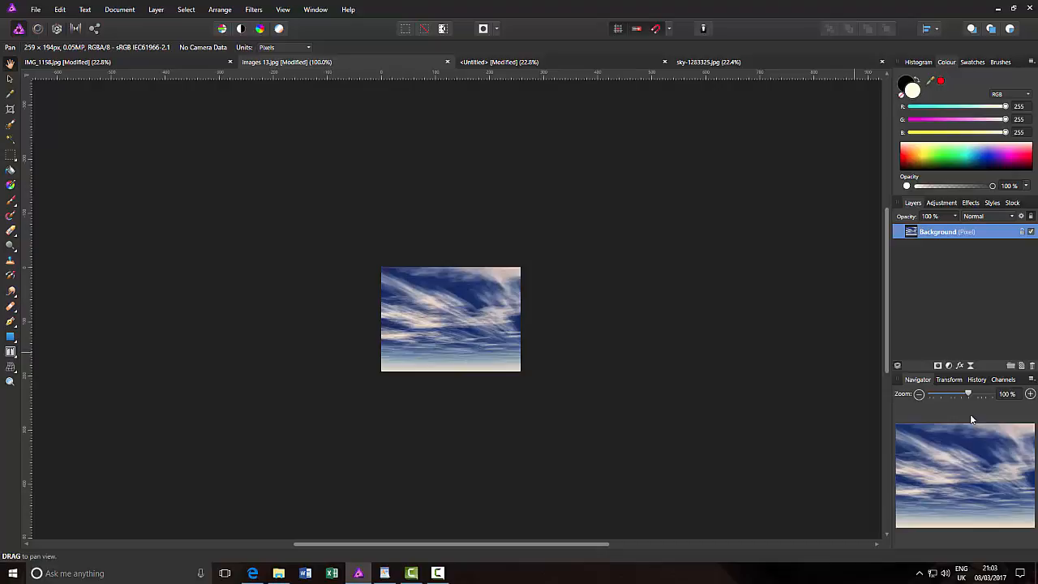
{"action": "mouse_move", "coordinate": [970, 396]}
{"action": "left_mouse_down"}
{"action": "mouse_move", "coordinate": [993, 396]}
{"action": "mouse_move", "coordinate": [982, 396]}
{"action": "left_mouse_up"}
- Select the entire sky-1283325.jpg cloud image and copy it
{"action": "left_click", "coordinate": [675, 65]}
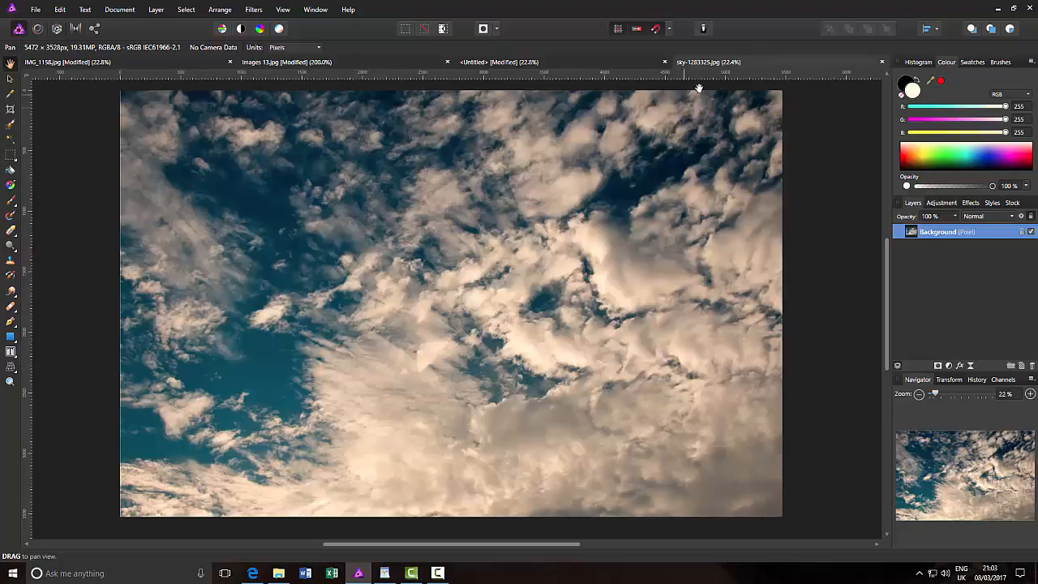
{"action": "left_click", "coordinate": [188, 14]}
{"action": "left_click", "coordinate": [191, 24]}
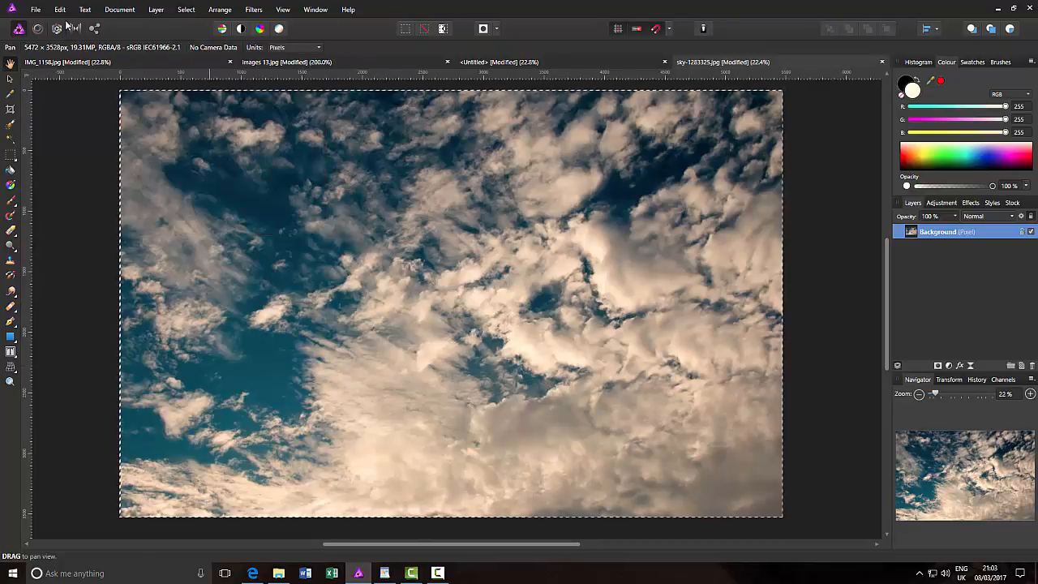
{"action": "left_click", "coordinate": [59, 10]}
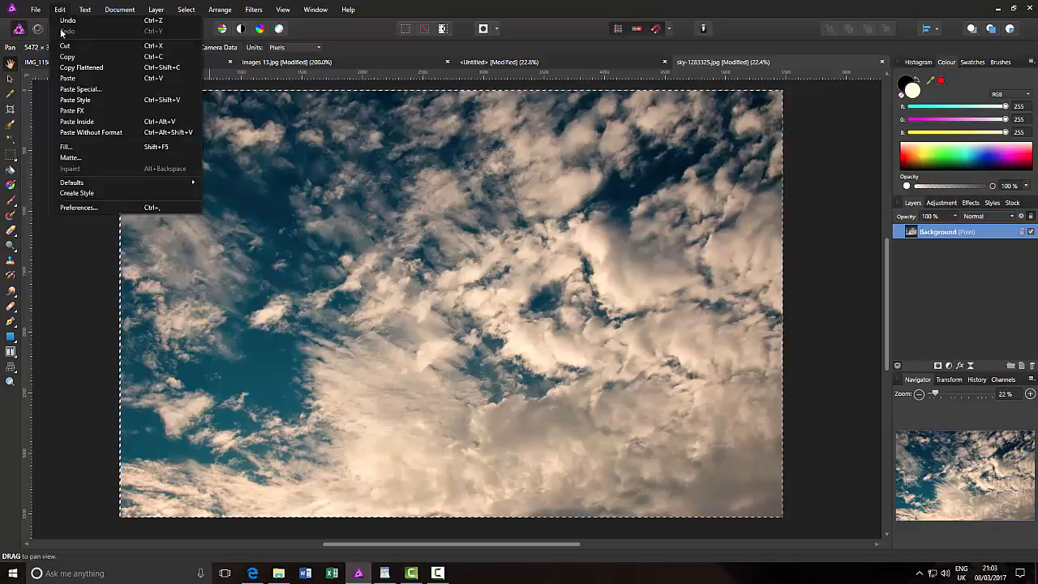
{"action": "left_click", "coordinate": [64, 58]}
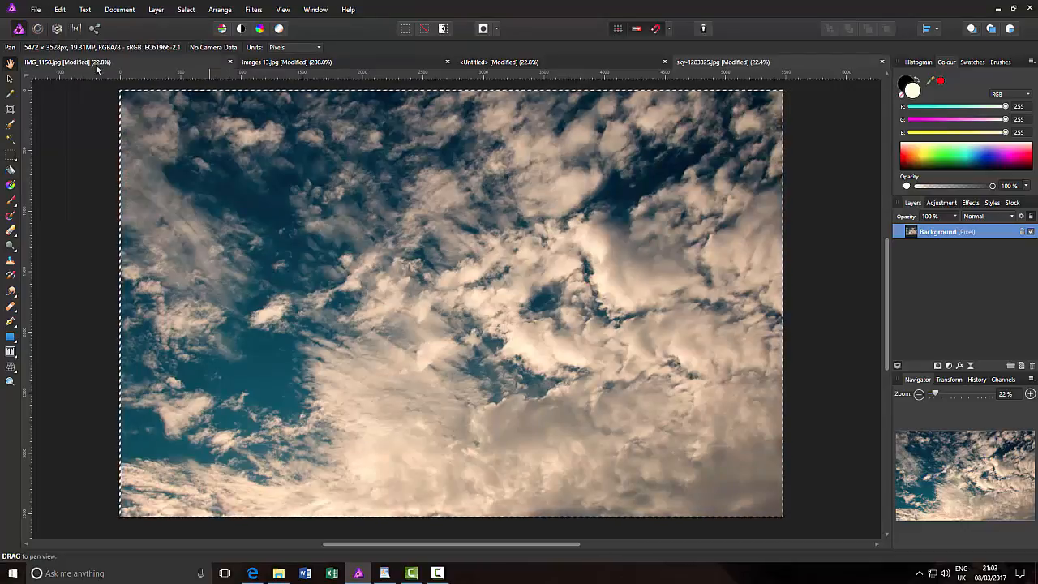
- Switch to the untitled rock document and check the cut-out by hiding and reshowing the lower Background layer
{"action": "left_click", "coordinate": [490, 63]}
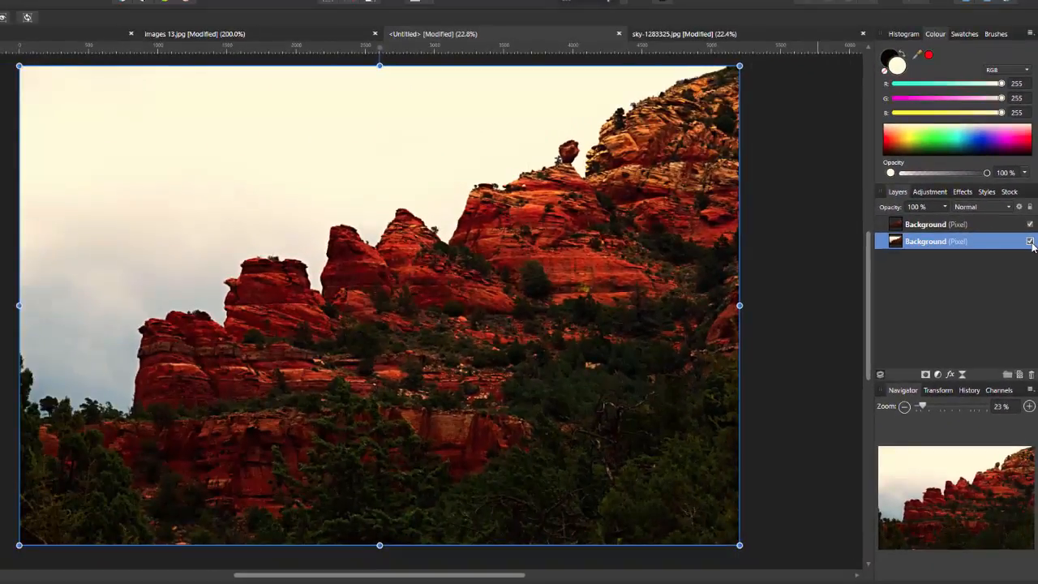
{"action": "left_click", "coordinate": [1030, 242]}
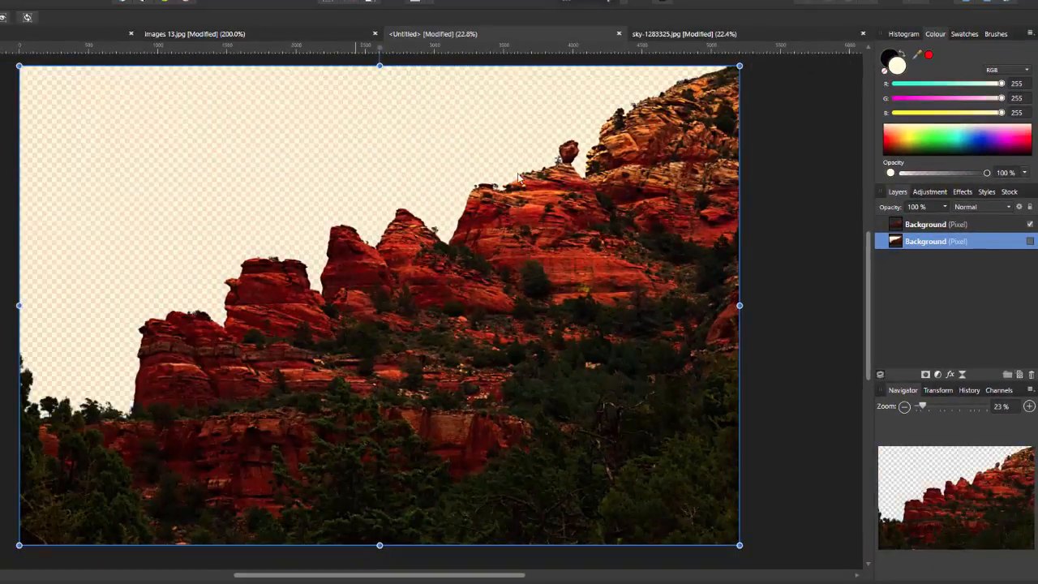
{"action": "left_click", "coordinate": [1030, 242]}
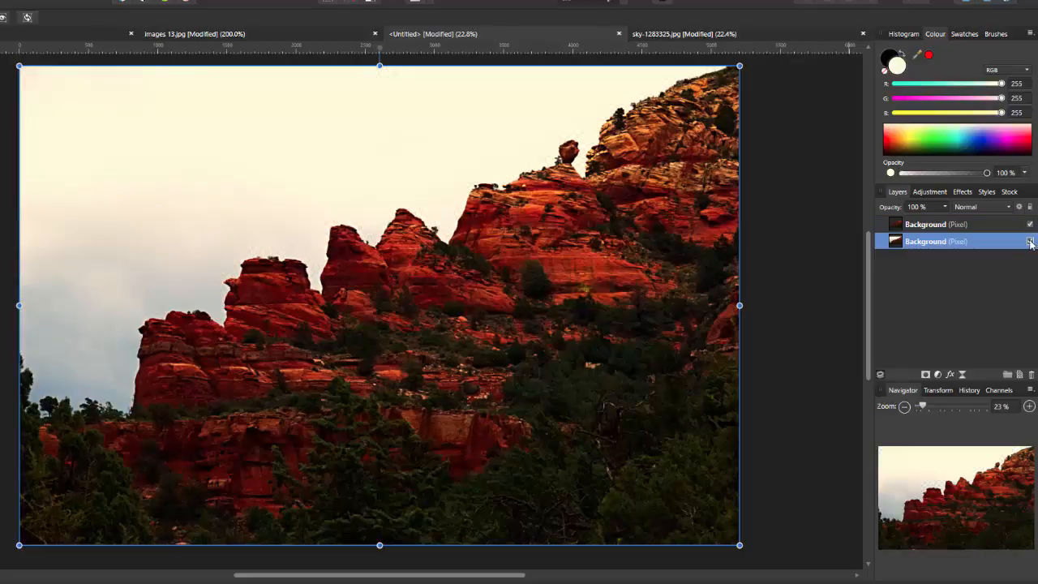
- Paste the copied clouds directly above the lower Background layer, behind the cut-out rocks
{"action": "left_click", "coordinate": [2, 42]}
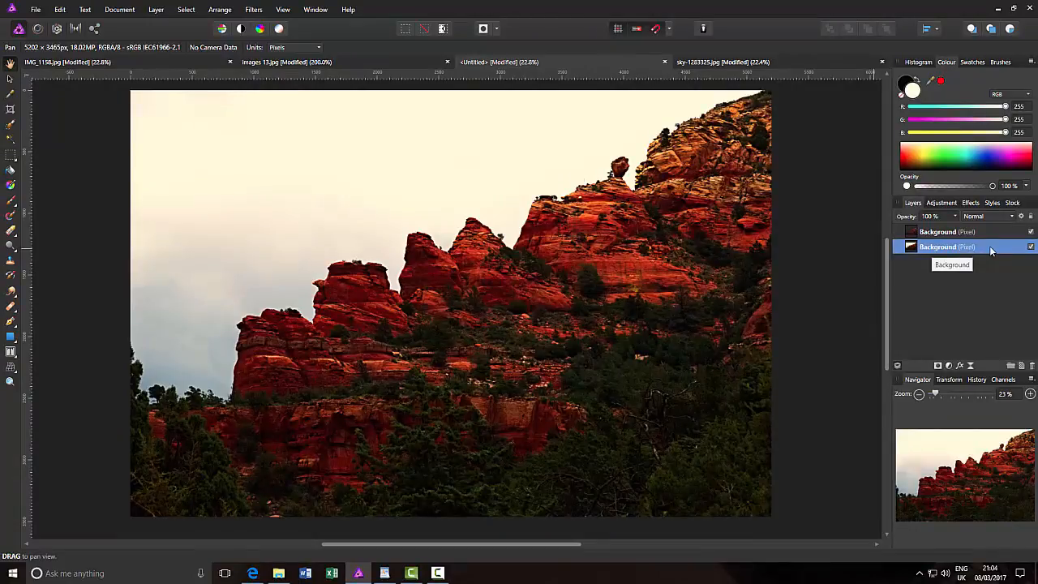
{"action": "left_click", "coordinate": [62, 16]}
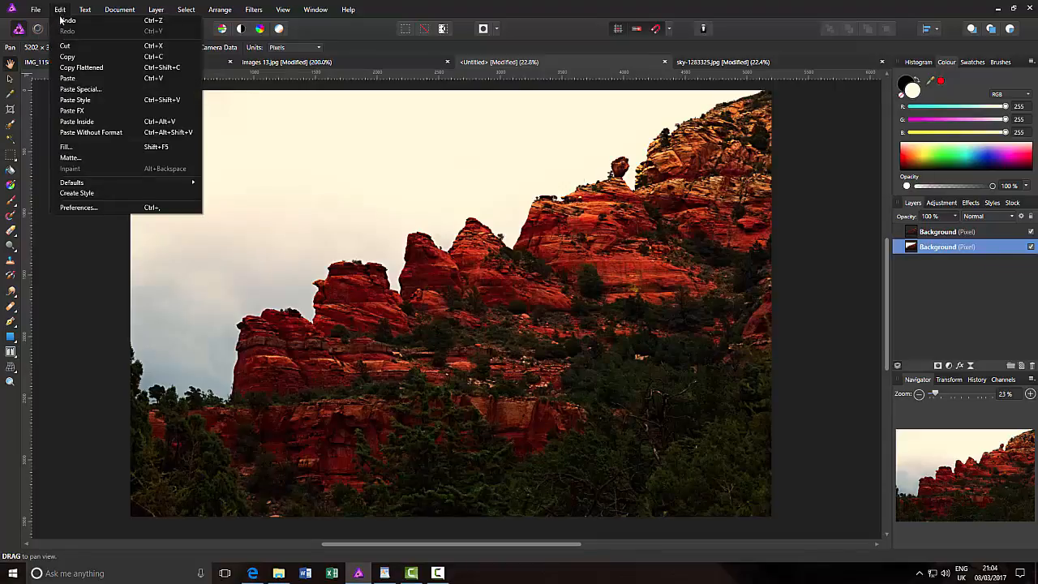
{"action": "left_click", "coordinate": [72, 79]}
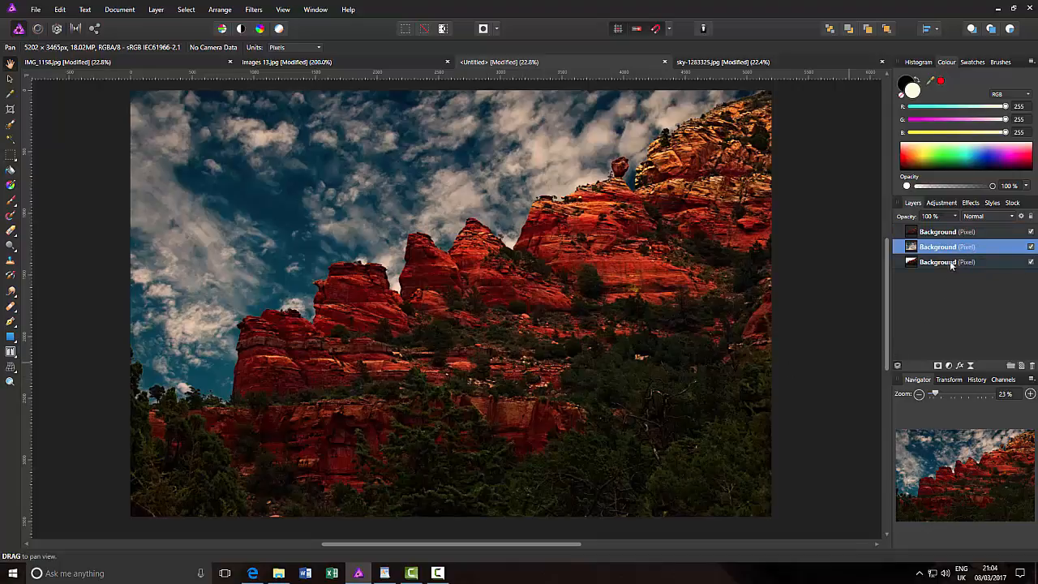
- Enlarge the pasted cloud layer beyond the canvas to about 82 dpi and shift it up and left behind the rocks
{"action": "left_click", "coordinate": [10, 79]}
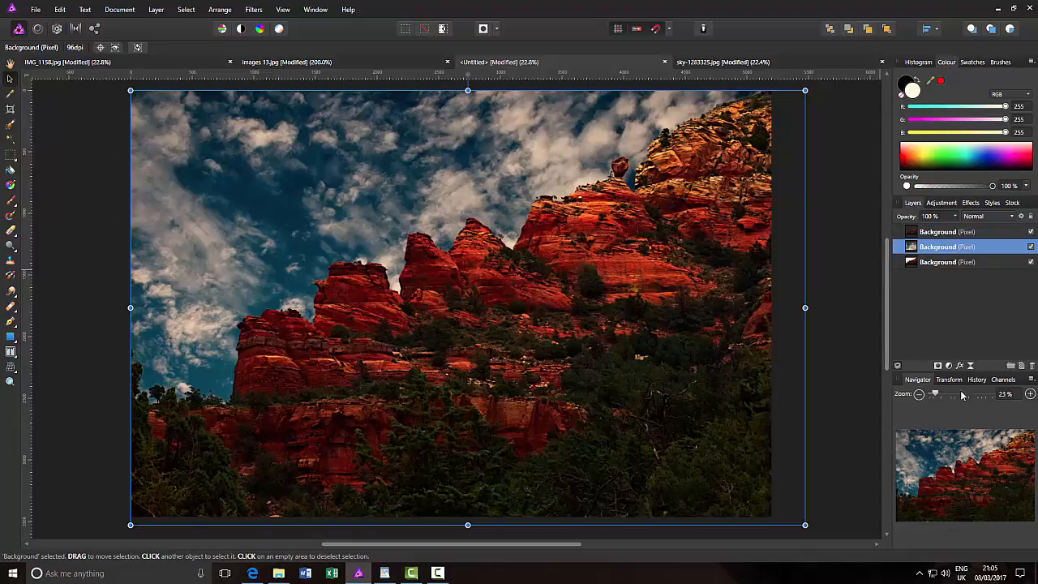
{"action": "left_click_drag", "start_coordinate": [935, 393], "coordinate": [933, 394]}
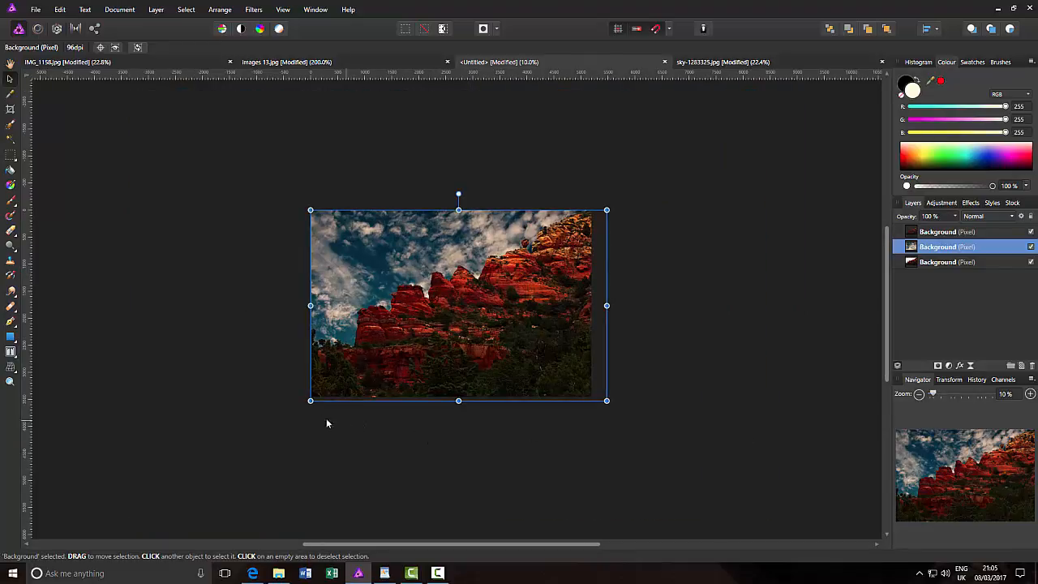
{"action": "left_click_drag", "start_coordinate": [311, 401], "coordinate": [287, 416]}
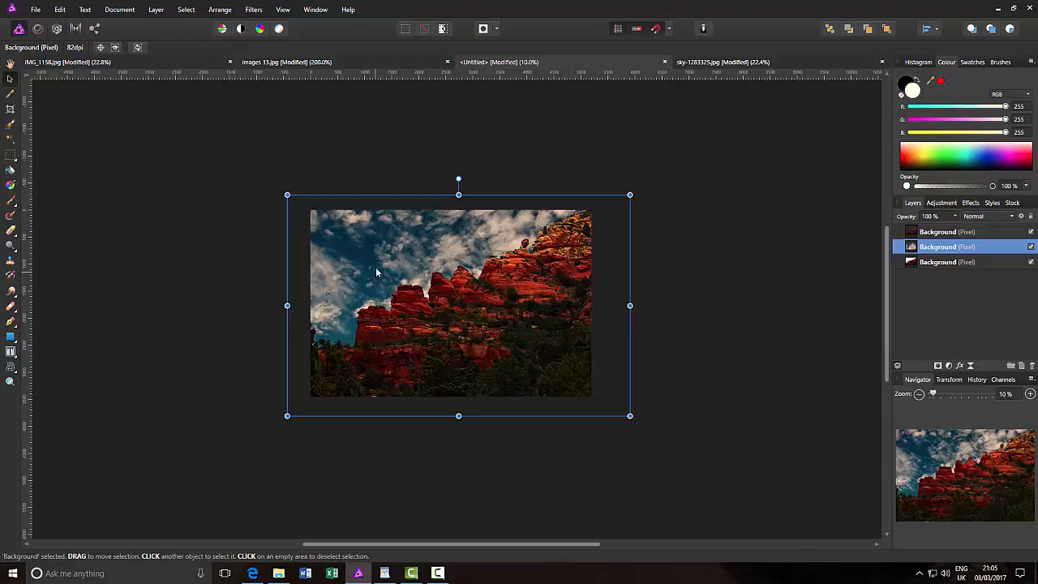
{"action": "left_click_drag", "start_coordinate": [376, 267], "coordinate": [346, 238]}
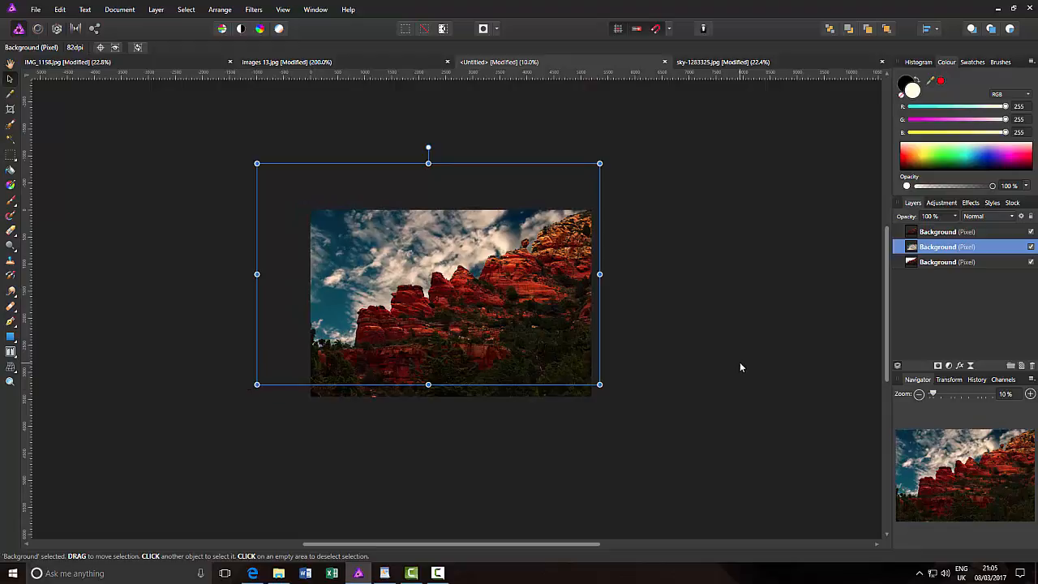
{"action": "left_click", "coordinate": [10, 63]}
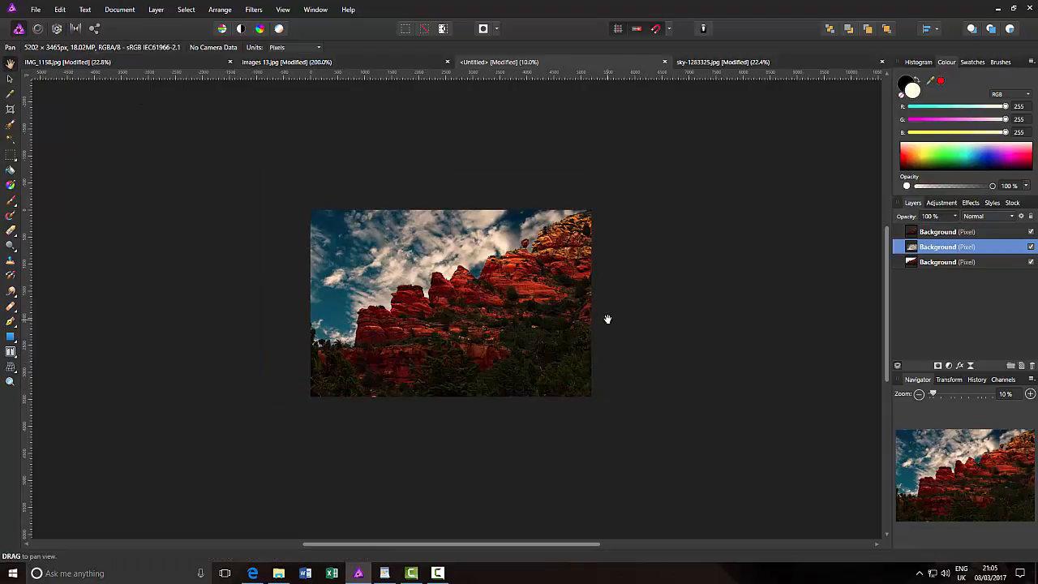
- Compare the whole picture with and without the new sky by hiding and reshowing the cloud layer
{"action": "key", "text": "ctrl+0"}
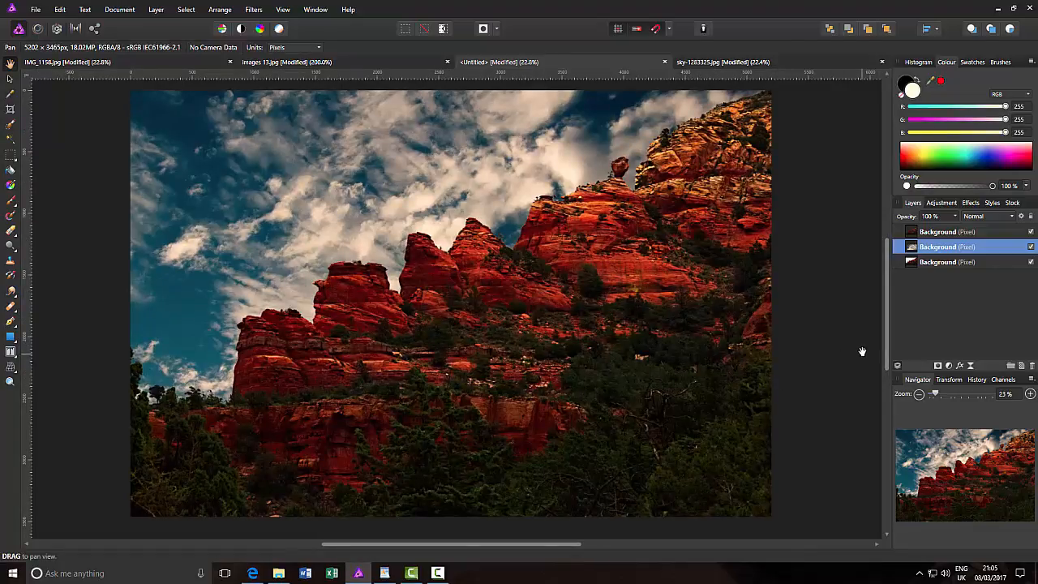
{"action": "left_click", "coordinate": [1031, 247]}
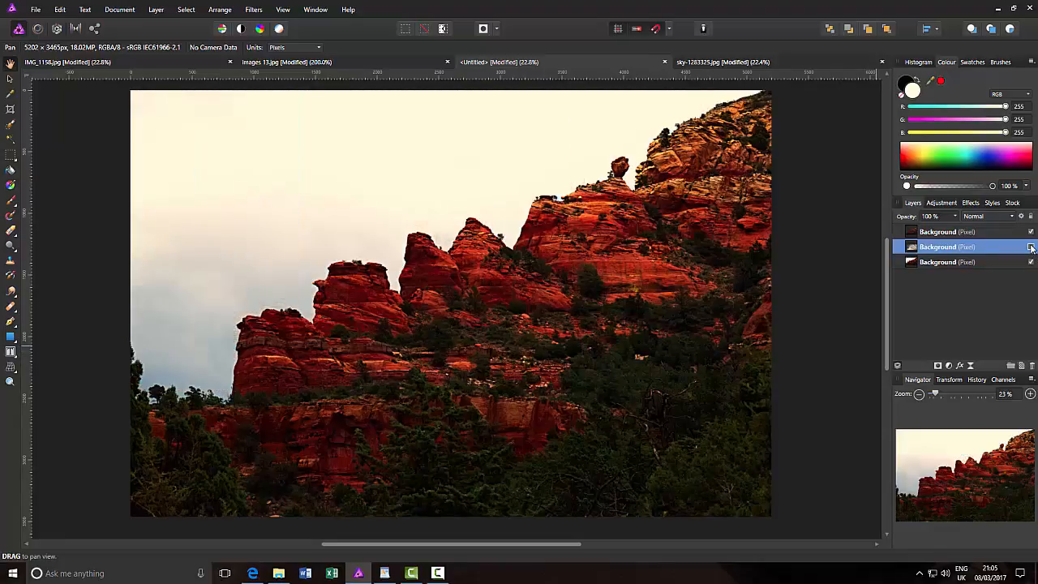
{"action": "left_click", "coordinate": [1031, 247]}
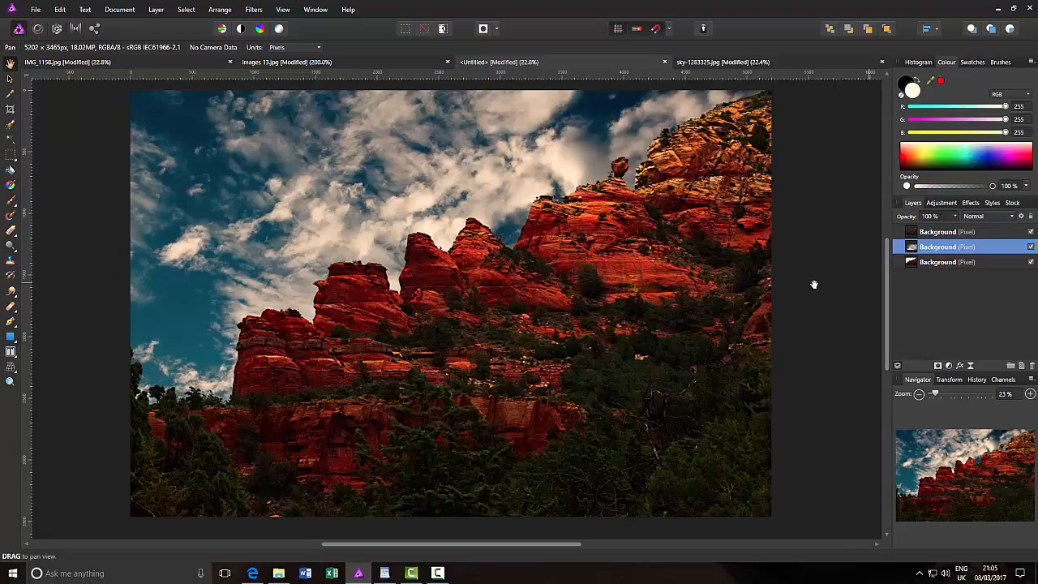